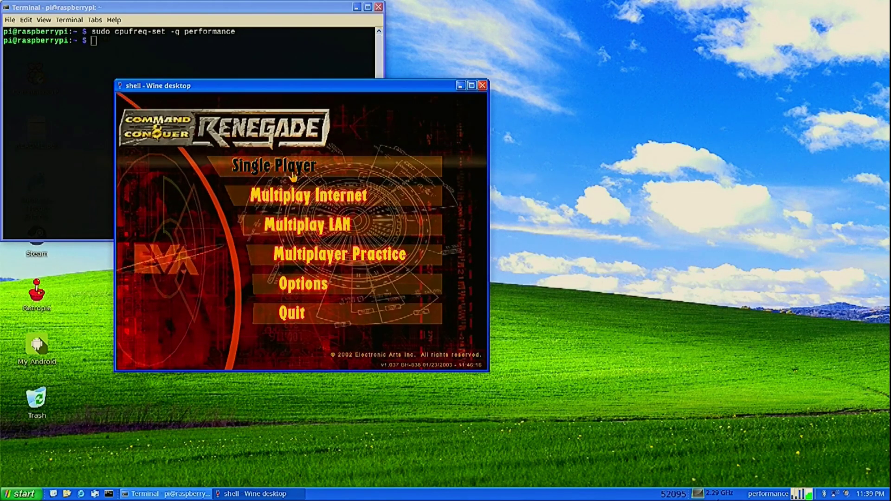
- Load the most recent single-player quicksave from the list of saved games
{"action": "left_click", "coordinate": [293, 171]}
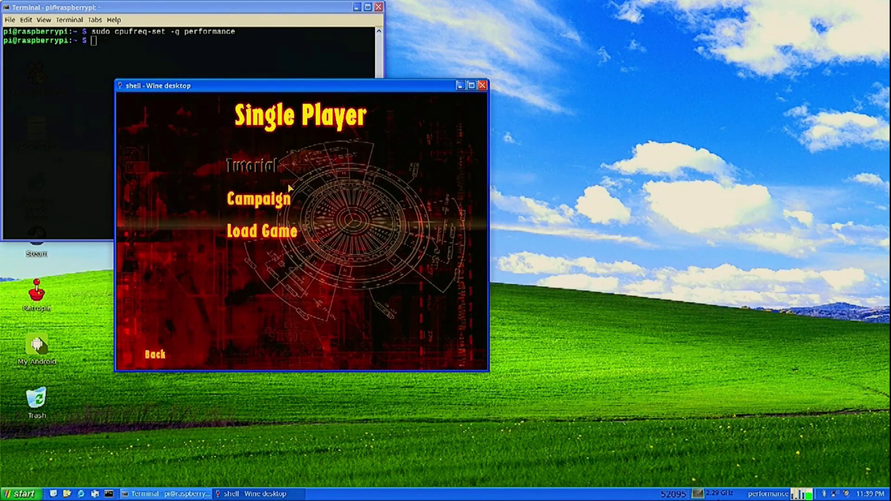
{"action": "left_click", "coordinate": [270, 234]}
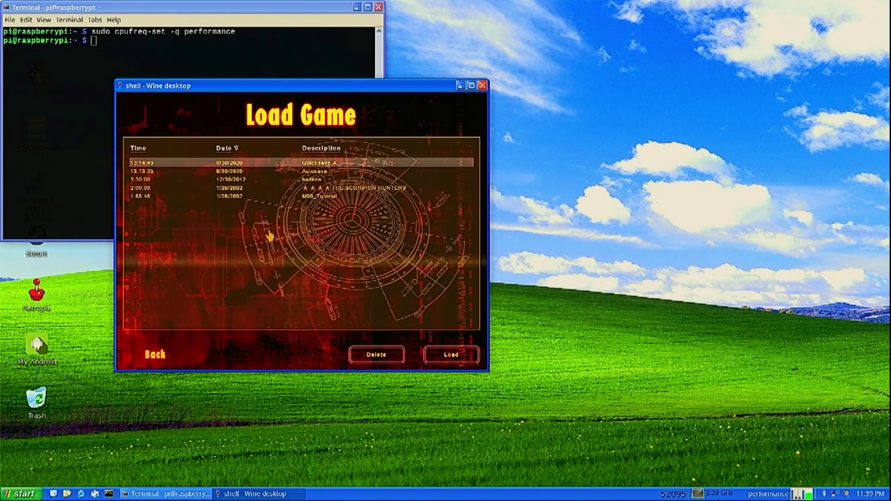
{"action": "double_click", "coordinate": [249, 166]}
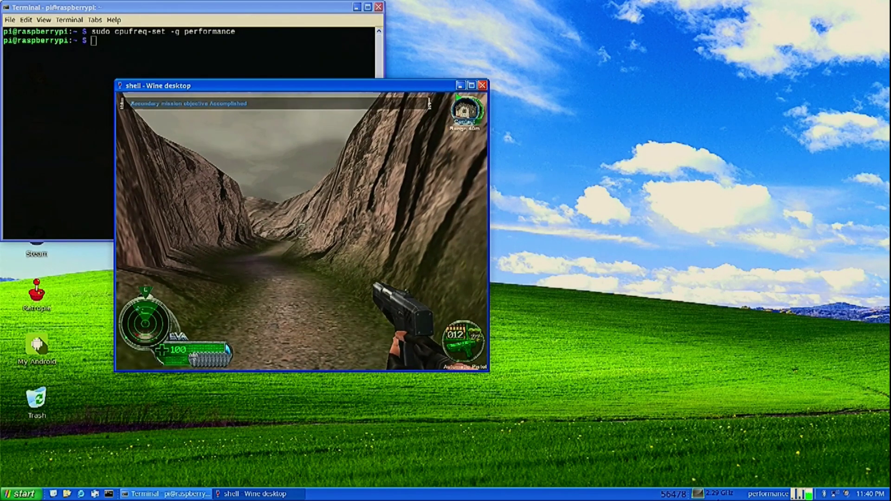
- Follow the canyon path east toward the contact marker until the corrugated metal huts come into range
{"action": "key", "text": "Right"}
{"action": "key", "text": "Left"}
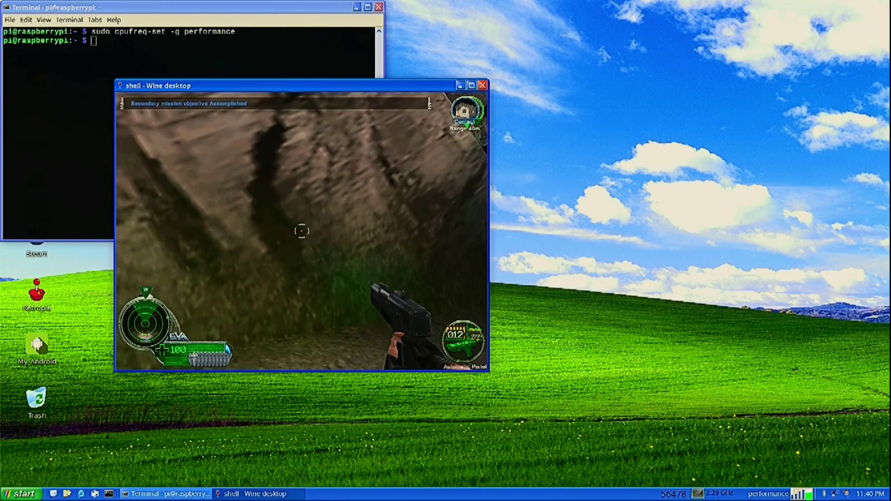
{"action": "key", "text": "Left"}
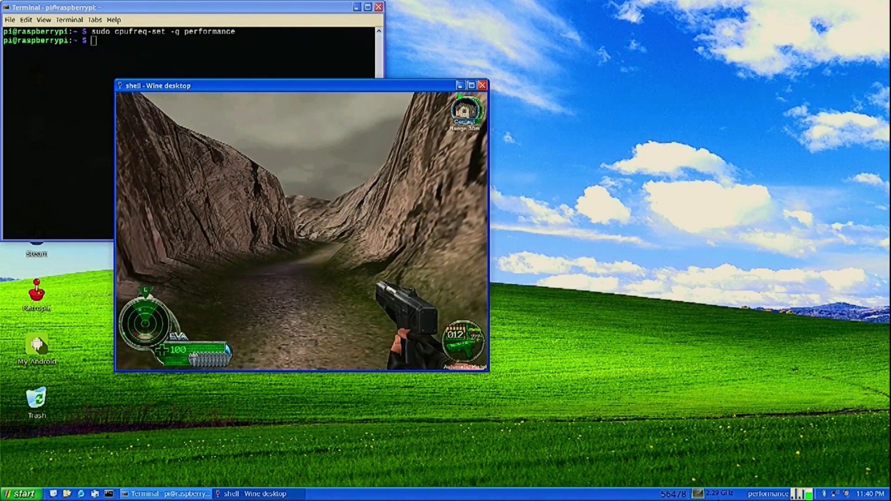
{"action": "key", "text": "Up"}
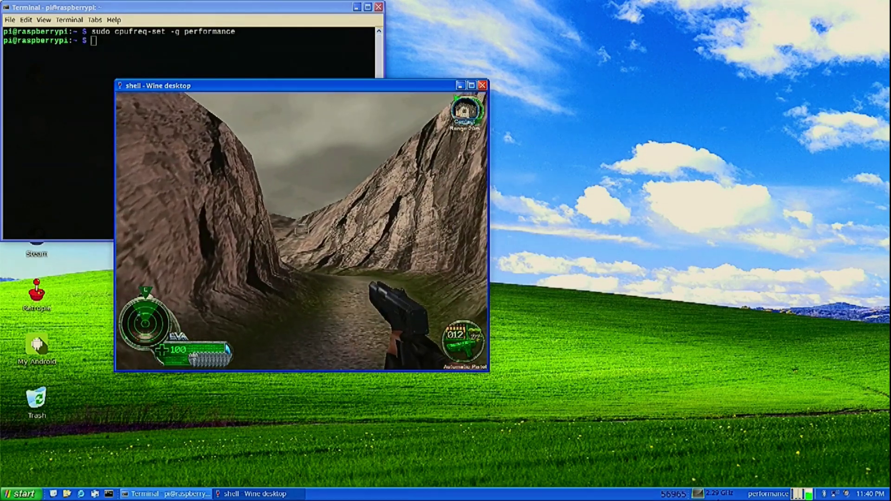
{"action": "key", "text": "Left"}
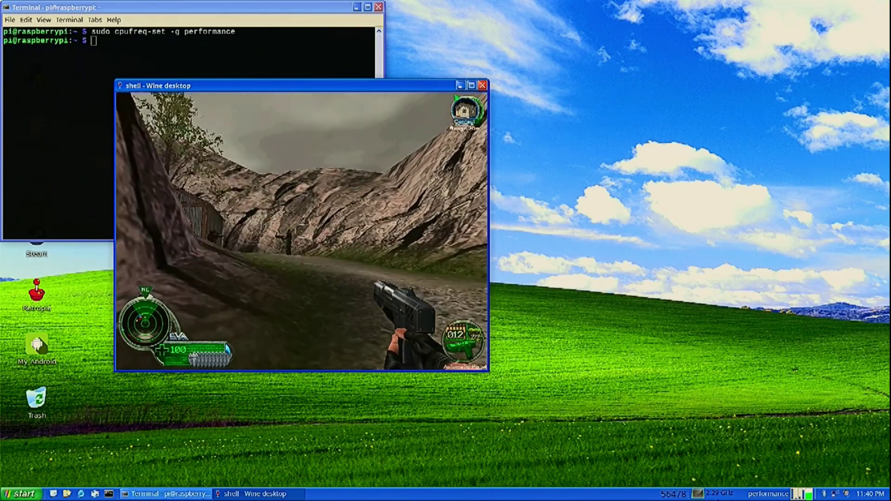
- Shoot the Nod soldiers around the metal huts with the automatic pistol
{"action": "left_click", "coordinate": [301, 231]}
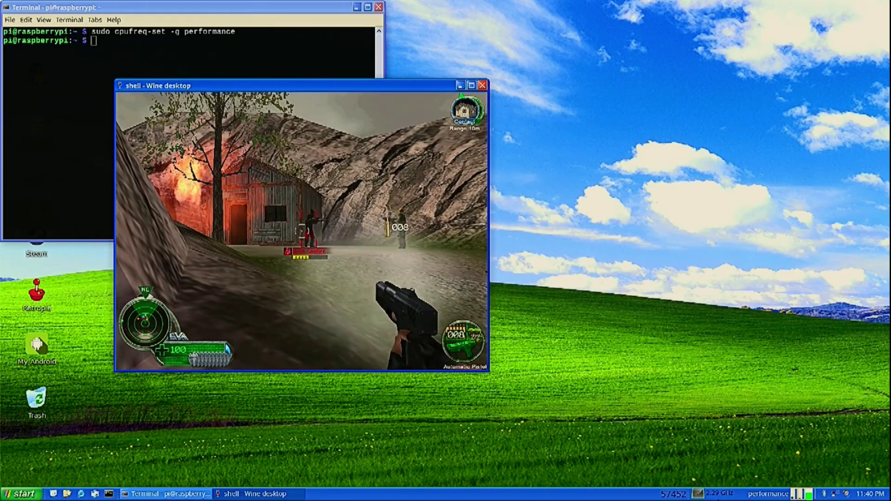
{"action": "left_click", "coordinate": [302, 231]}
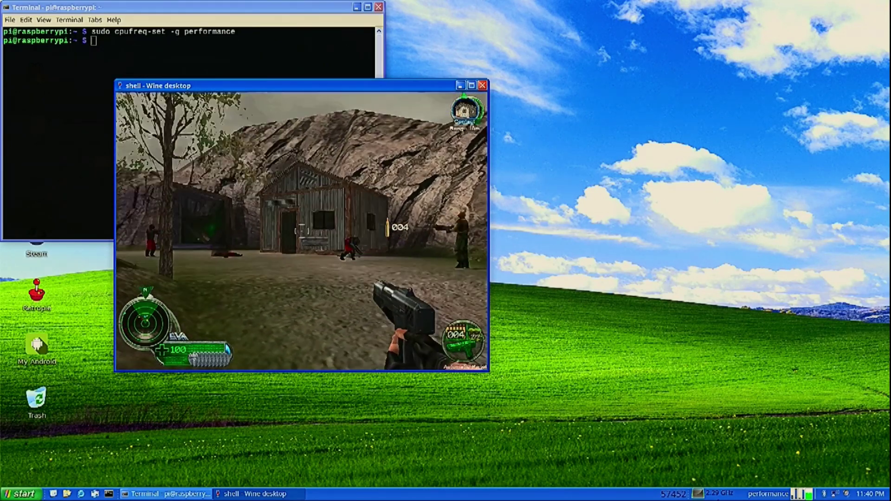
{"action": "left_click", "coordinate": [302, 231]}
{"action": "left_click", "coordinate": [302, 231]}
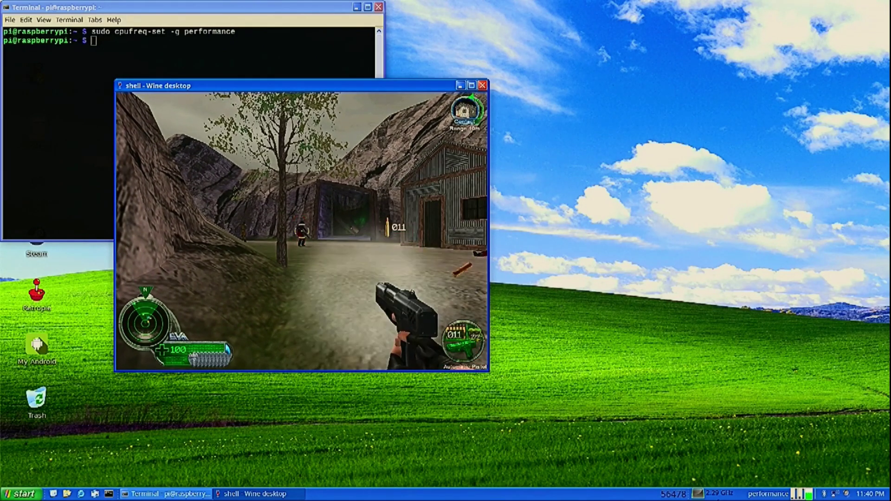
{"action": "key", "text": "w"}
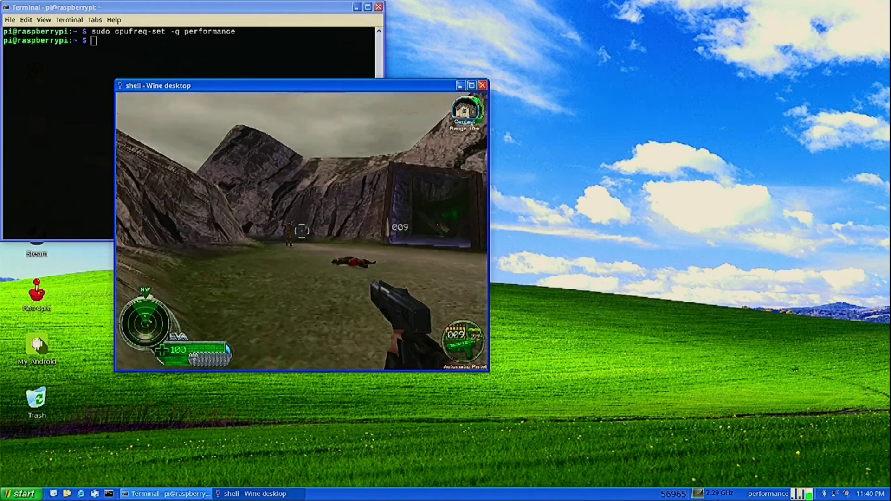
- Advance past the mine tunnel entrance and shoot the Nod soldier in the western canyon passage
{"action": "key", "text": "Up"}
{"action": "key", "text": "Right"}
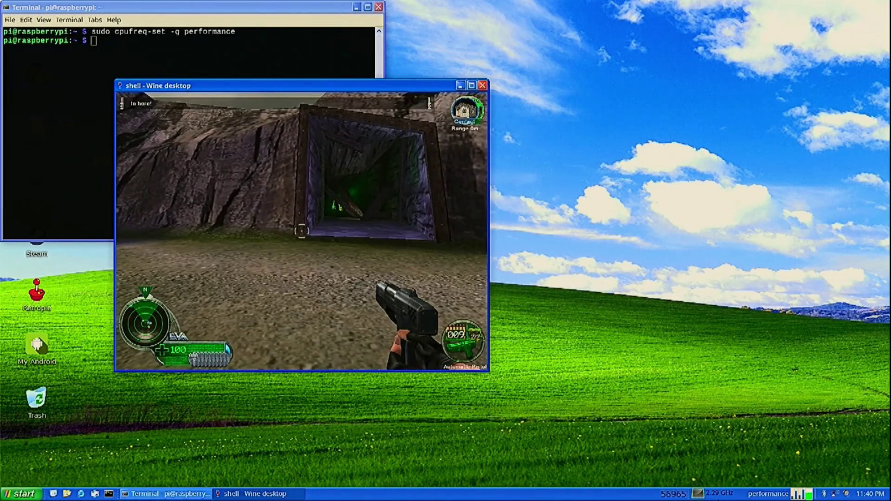
{"action": "key", "text": "w"}
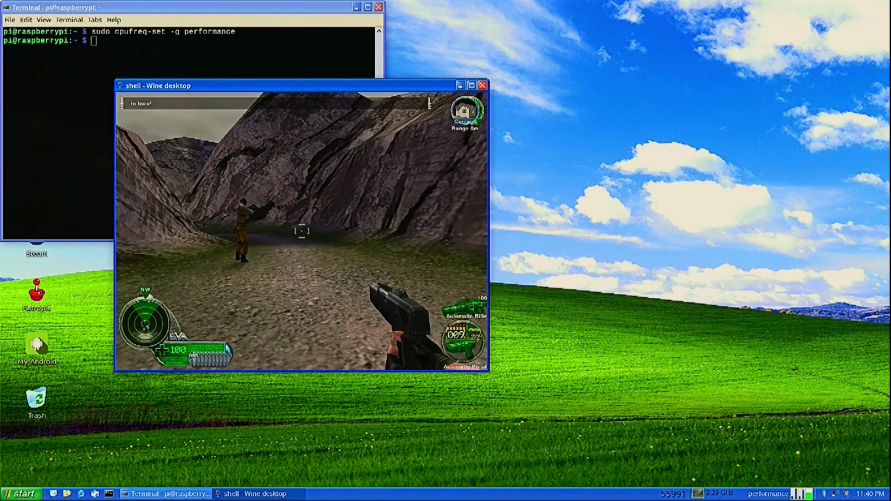
{"action": "key", "text": "Up"}
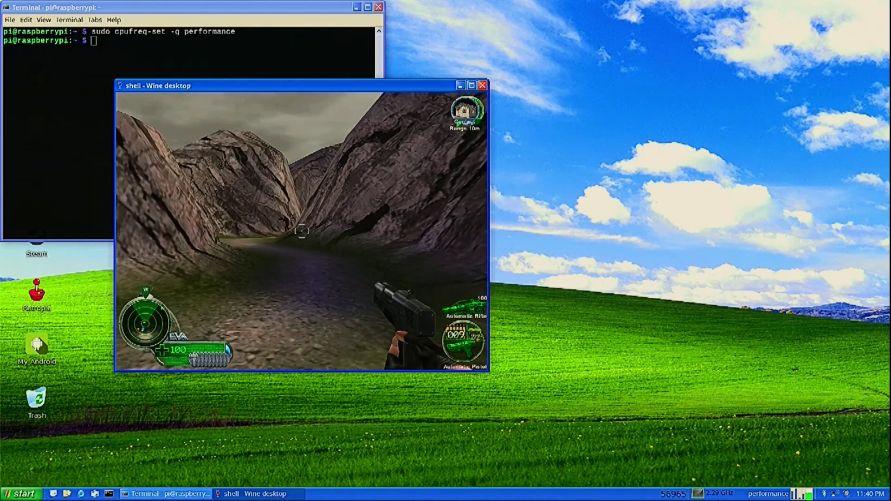
{"action": "left_click", "coordinate": [302, 232]}
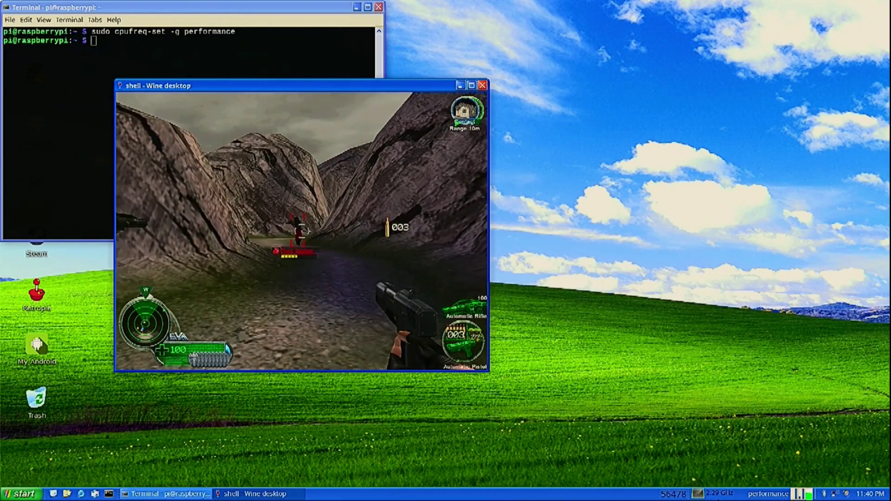
{"action": "key", "text": "ctrl"}
{"action": "key", "text": "ctrl"}
{"action": "key", "text": "ctrl"}
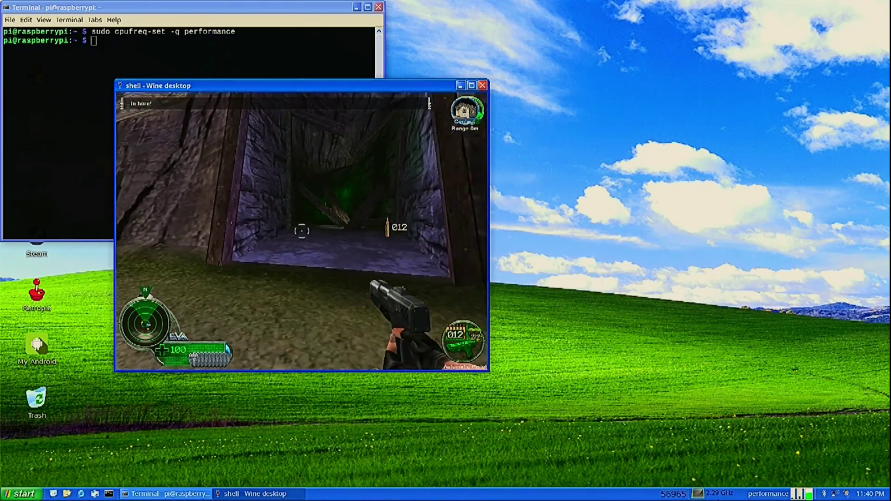
- Enter the mine tunnel and pick up the data disc in front of the green crystals
{"action": "key", "text": "Up"}
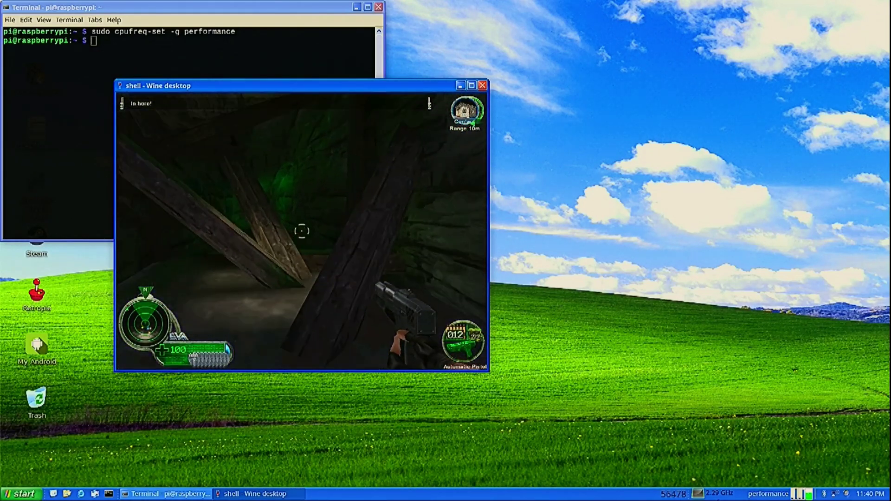
{"action": "key", "text": "Up"}
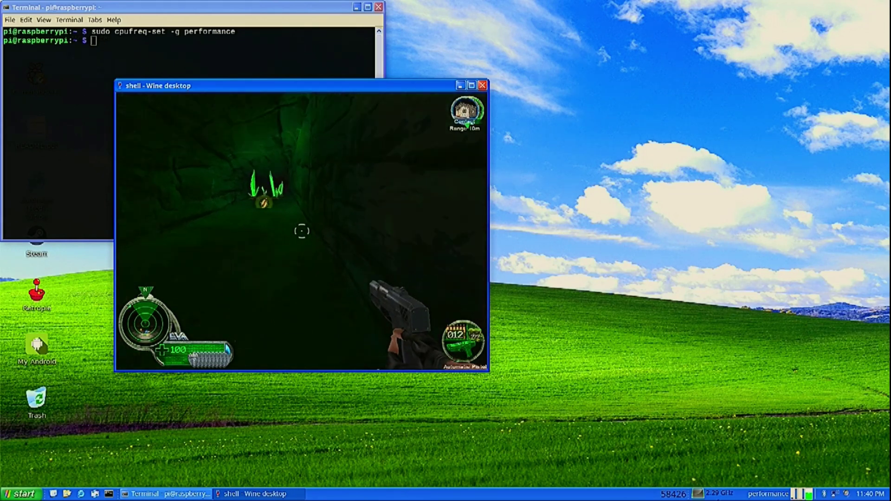
{"action": "key", "text": "Up"}
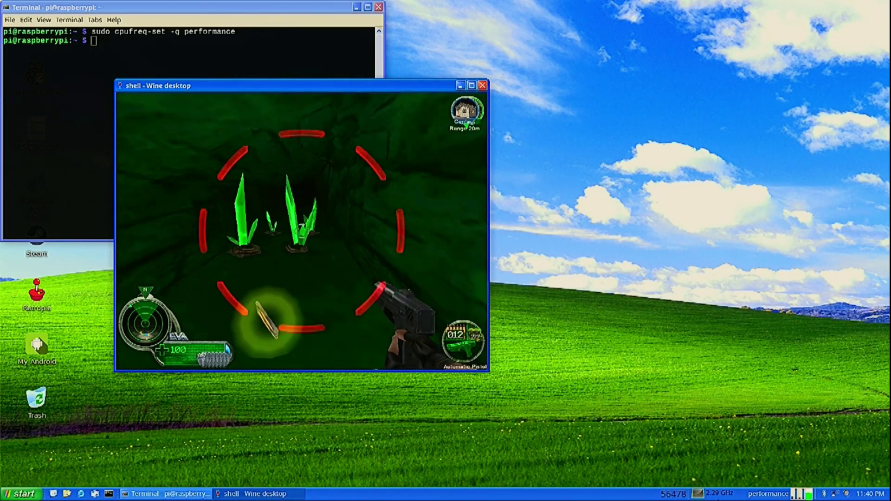
{"action": "key", "text": "Up"}
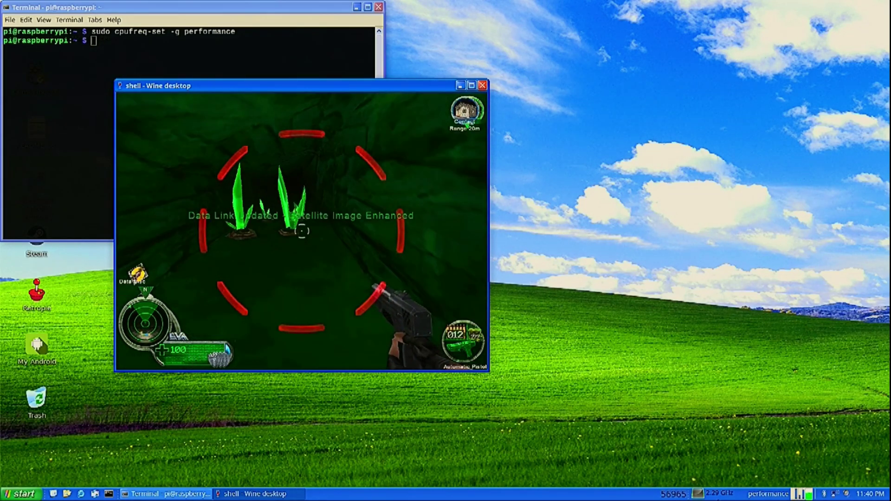
- Leave the mine tunnel and enter the corrugated metal hut where the captain is waiting
{"action": "key", "text": "w"}
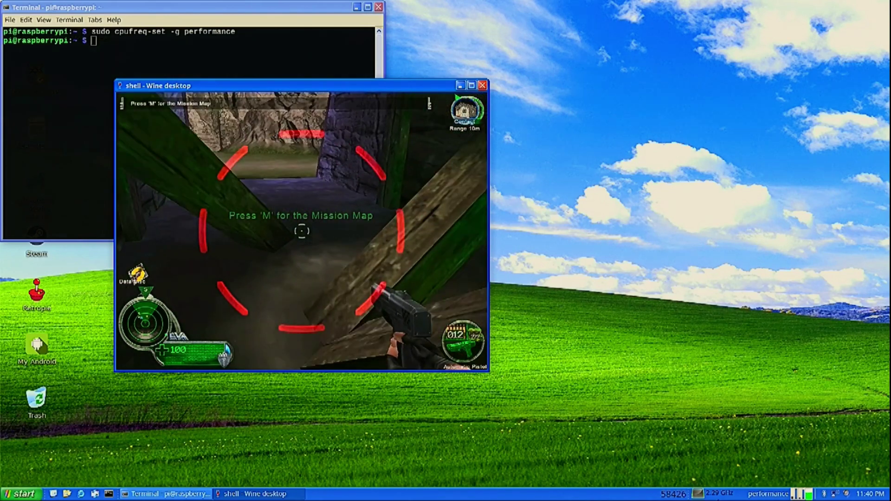
{"action": "key", "text": "w"}
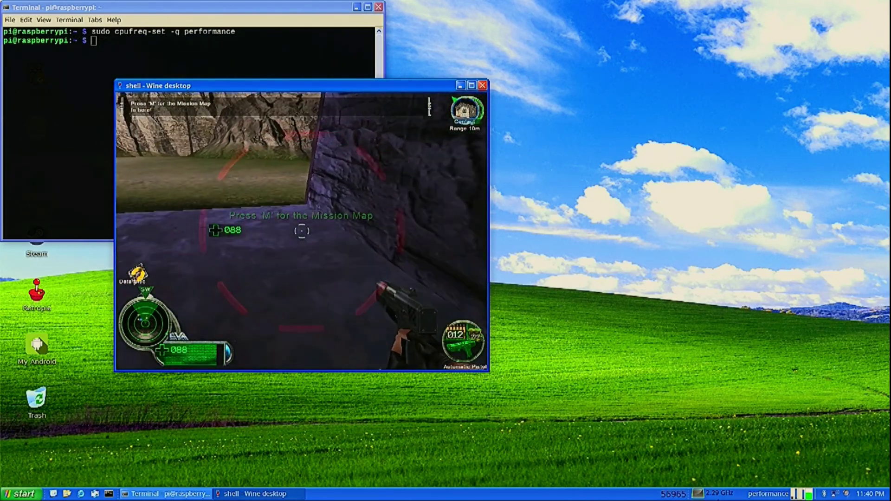
{"action": "key", "text": "w"}
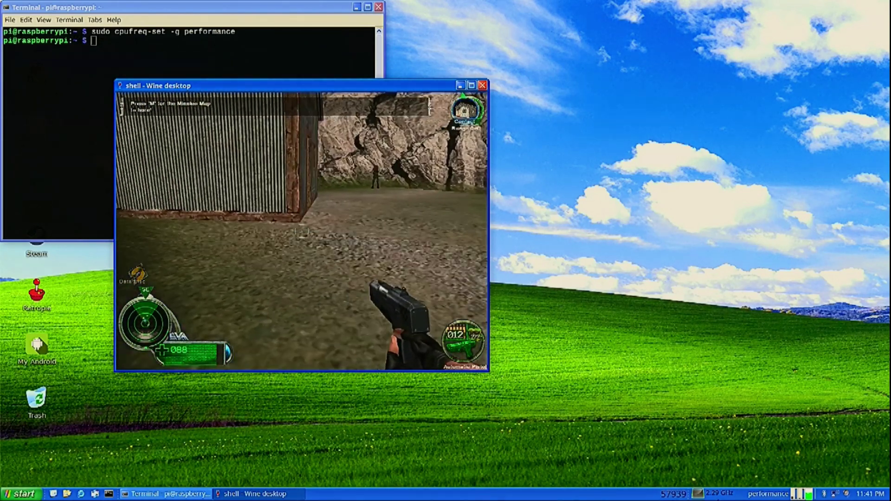
{"action": "key", "text": "w"}
{"action": "key", "text": "w"}
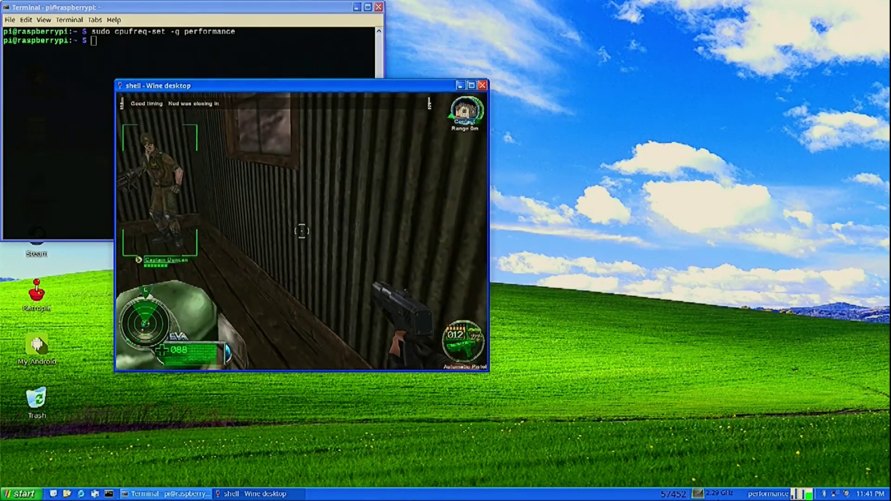
- Collect the health, armor and Ion Cannon Beacon pickups inside the captain's hut
{"action": "key", "text": "w"}
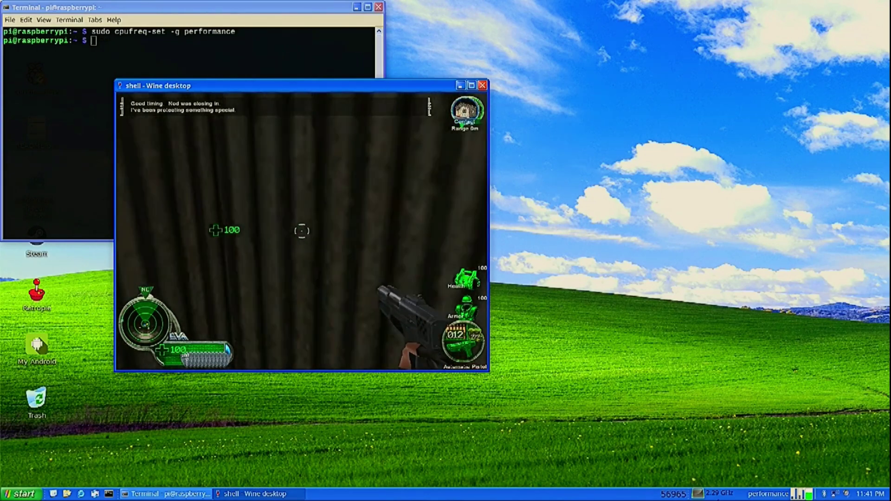
{"action": "key", "text": "Right"}
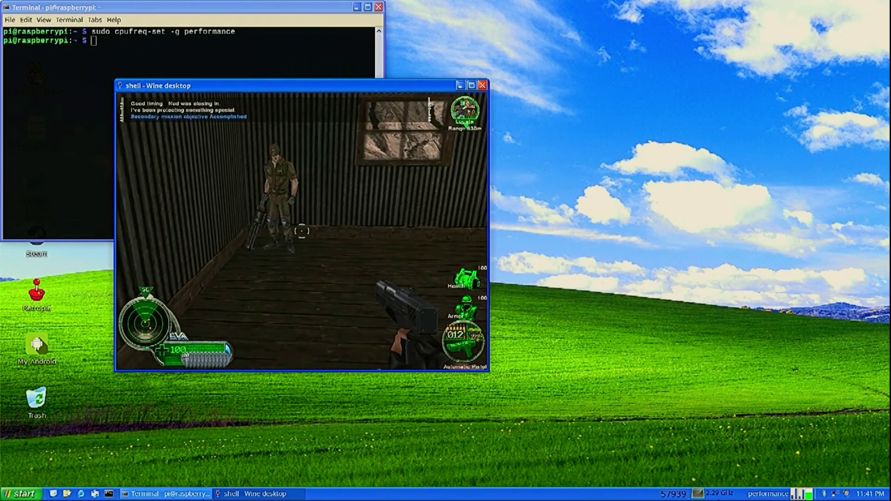
{"action": "key", "text": "w"}
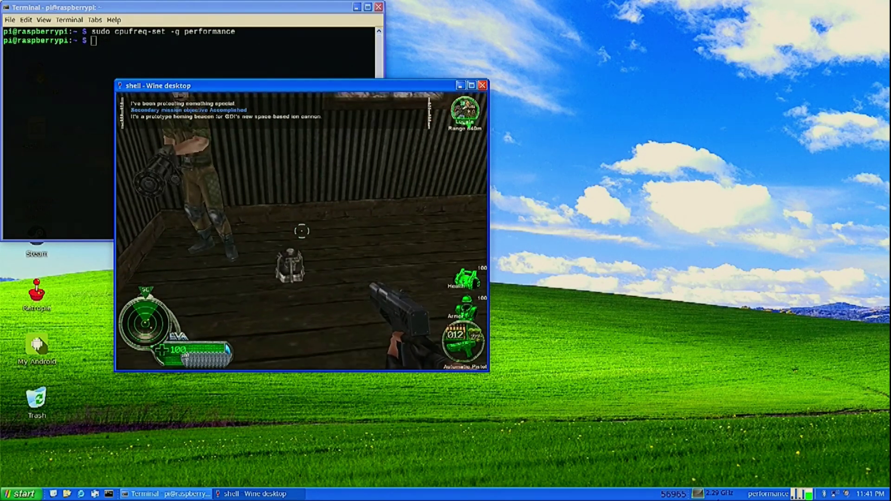
{"action": "key", "text": "Down"}
{"action": "key", "text": "s"}
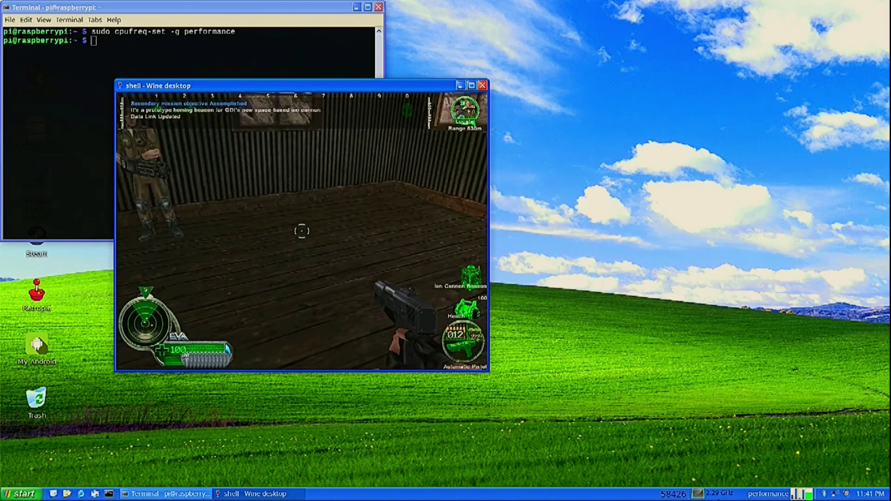
- Leave the captain's hut through the doorway and face northwest toward the next objective marker
{"action": "key", "text": "Right"}
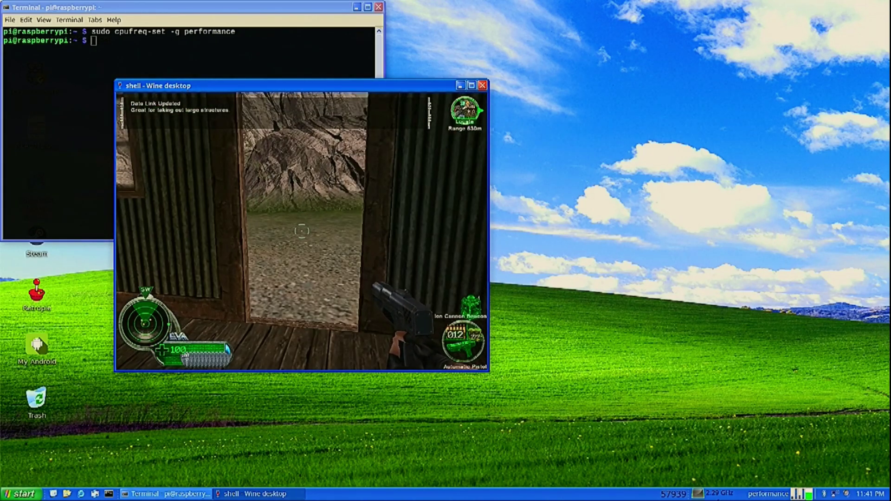
{"action": "key", "text": "s"}
{"action": "key", "text": "Left"}
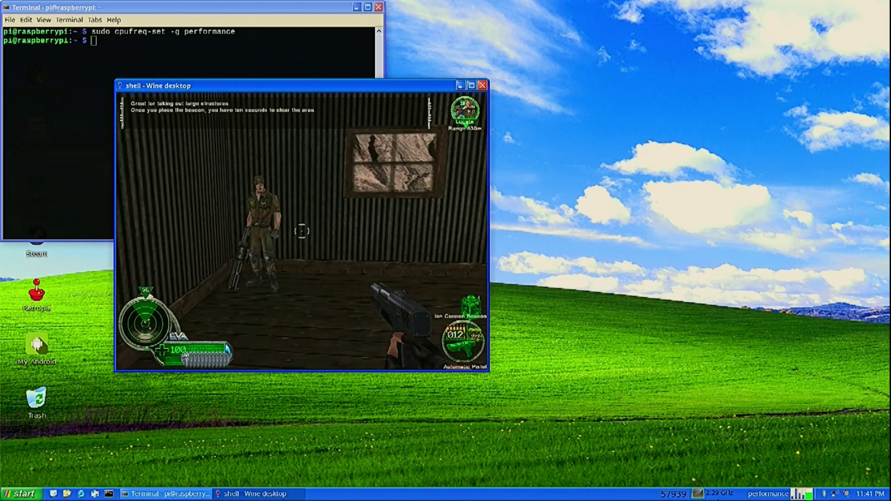
{"action": "key", "text": "Right"}
{"action": "key", "text": "Up"}
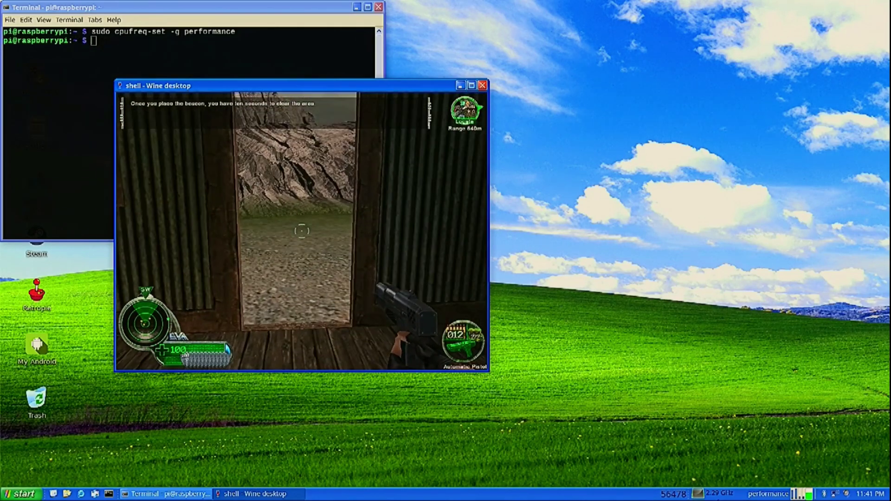
{"action": "key", "text": "Right"}
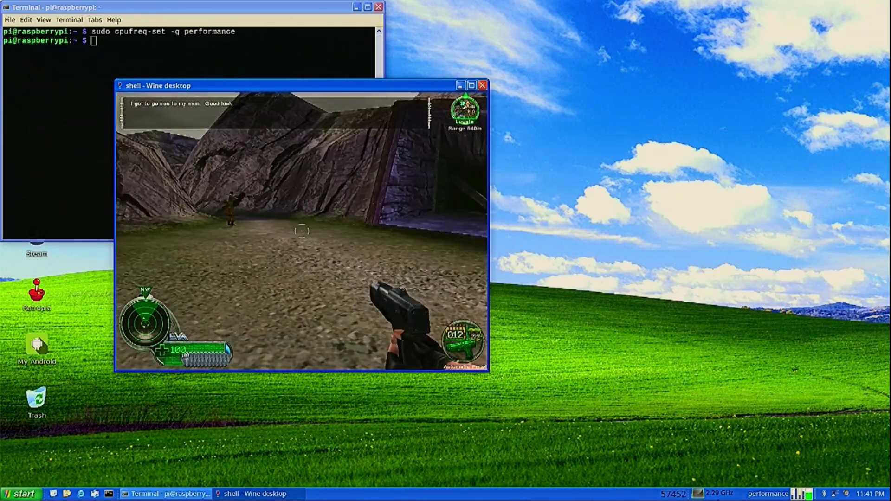
- Follow the canyon path northwest and around its bends toward the Nod guard tower
{"action": "key", "text": "w"}
{"action": "key", "text": "w"}
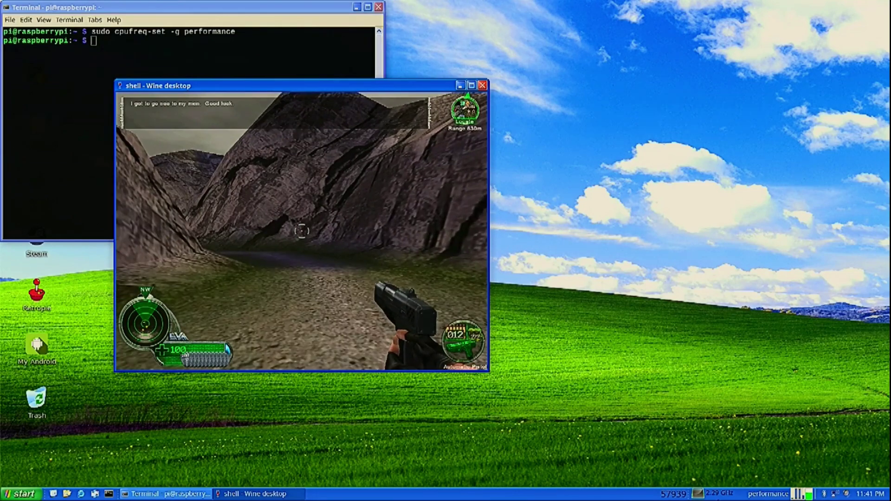
{"action": "key", "text": "w"}
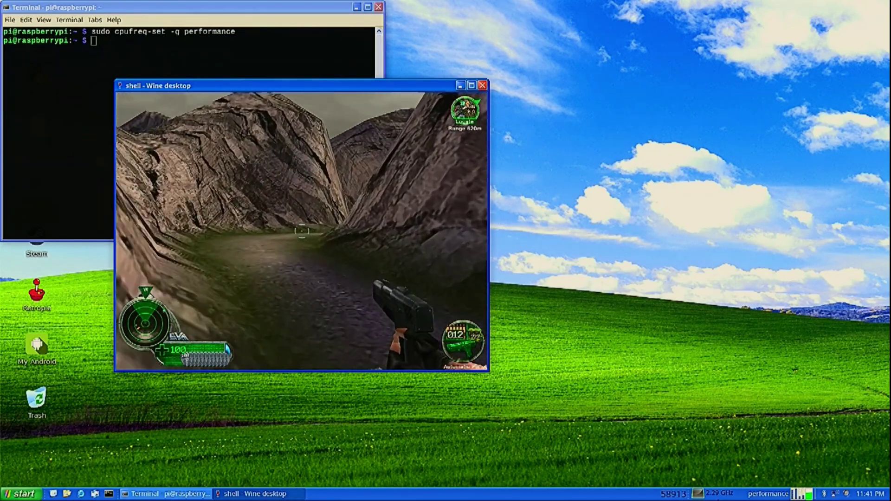
{"action": "key", "text": "Left"}
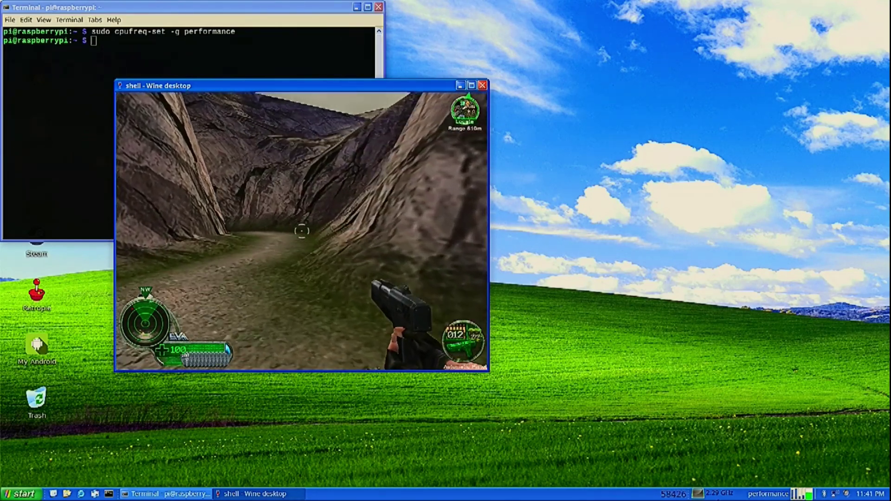
{"action": "key", "text": "w"}
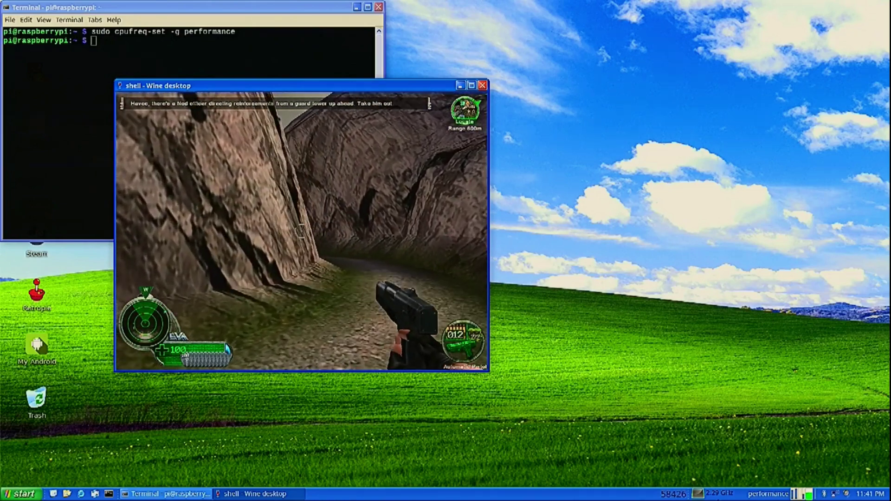
{"action": "key", "text": "w"}
- Shoot the red Nod soldier on the canyon path with the automatic pistol and advance toward the Eliminate Nod Officer marker
{"action": "left_click", "coordinate": [302, 231]}
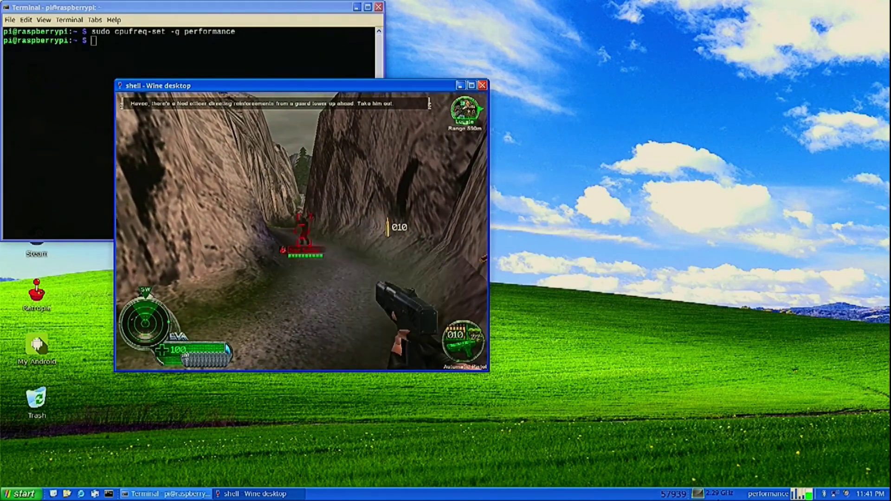
{"action": "left_click", "coordinate": [302, 230]}
{"action": "left_click", "coordinate": [302, 231]}
{"action": "left_click", "coordinate": [302, 231]}
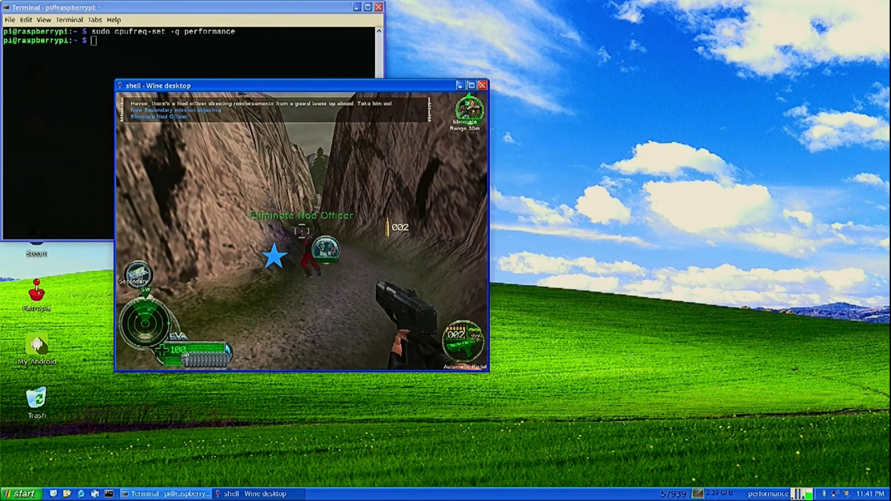
{"action": "key", "text": "Up"}
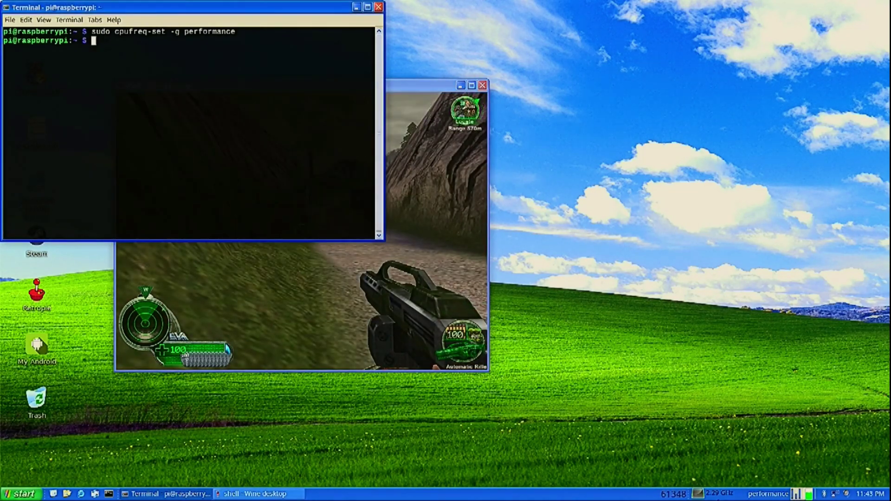
- Open the desktop's Display settings, set the screen resolution to 1280x720 and apply it
{"action": "left_click", "coordinate": [5, 496]}
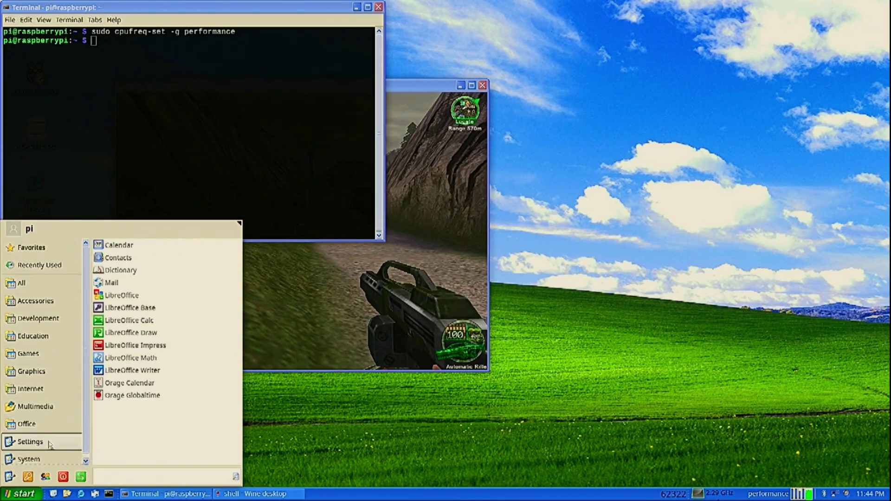
{"action": "mouse_move", "coordinate": [57, 446]}
{"action": "left_click", "coordinate": [149, 346]}
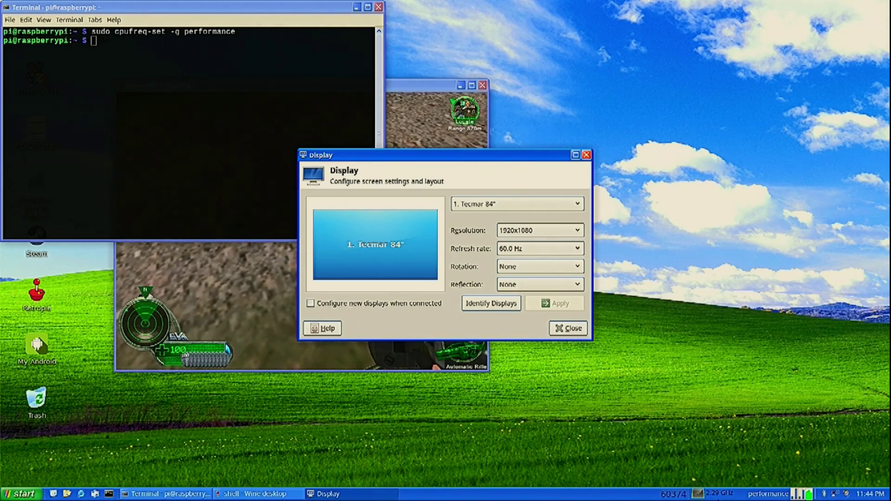
{"action": "left_click", "coordinate": [186, 149]}
{"action": "key", "text": "alt+Tab"}
{"action": "key", "text": "alt+Tab"}
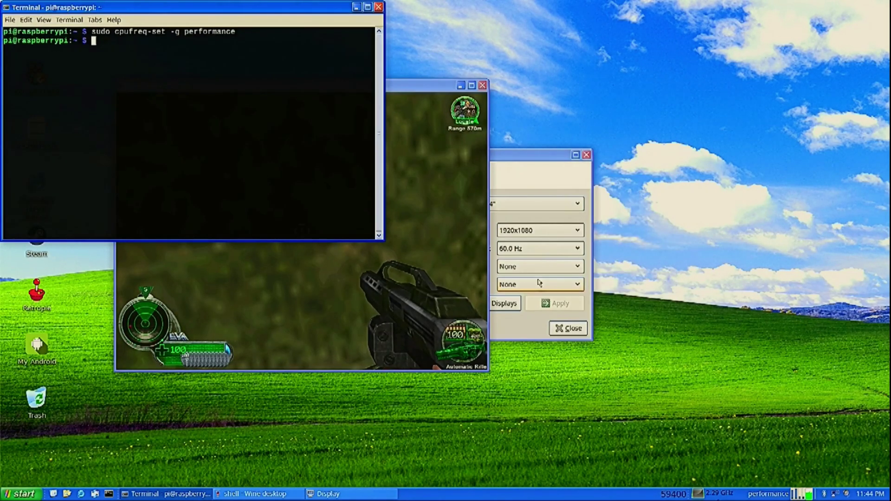
{"action": "left_click", "coordinate": [546, 230]}
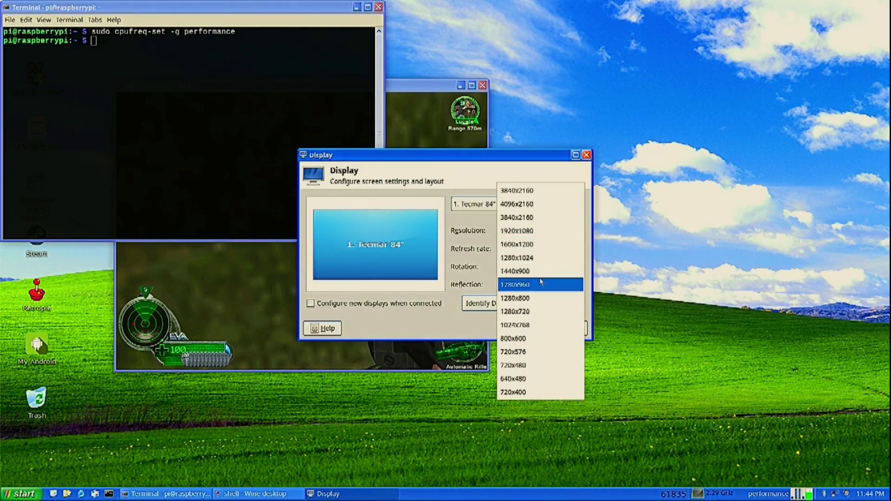
{"action": "left_click", "coordinate": [537, 312]}
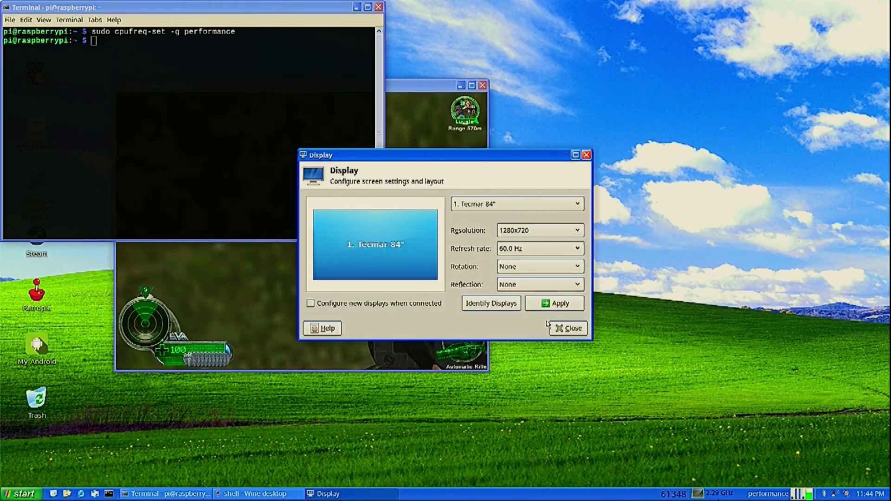
{"action": "left_click", "coordinate": [555, 307]}
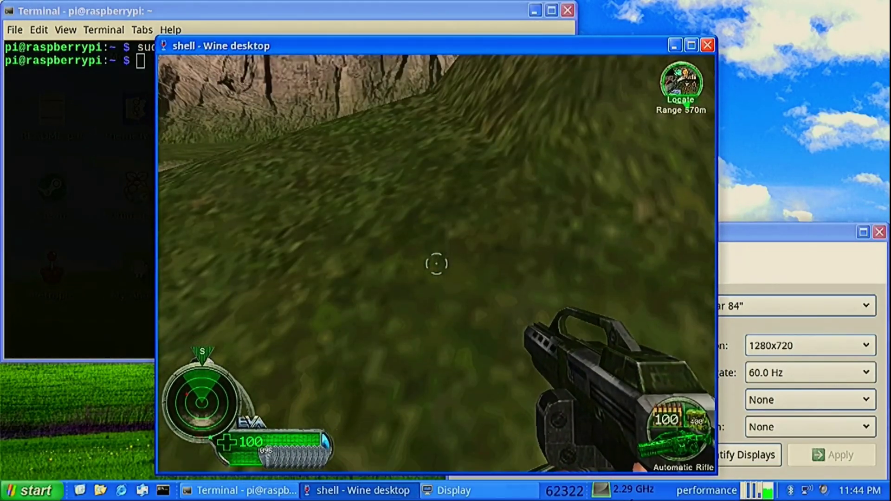
- Fire the automatic rifle in the canyon, and move along the beach past the hovercraft to the parked Medium Tank
{"action": "left_click", "coordinate": [437, 264]}
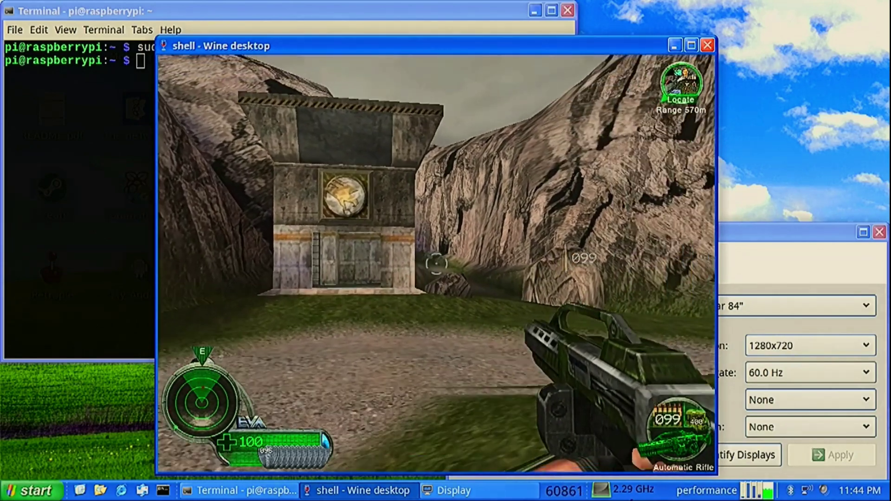
{"action": "left_click", "coordinate": [436, 263]}
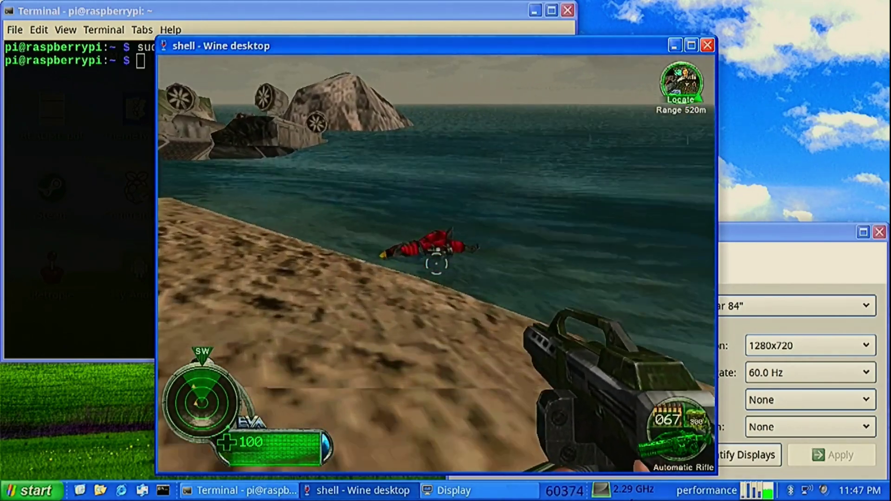
{"action": "key", "text": "w"}
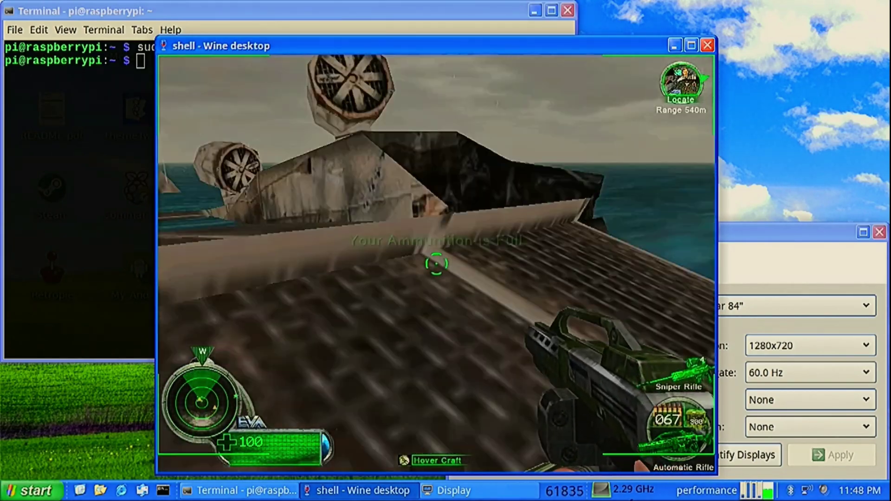
{"action": "key", "text": "w"}
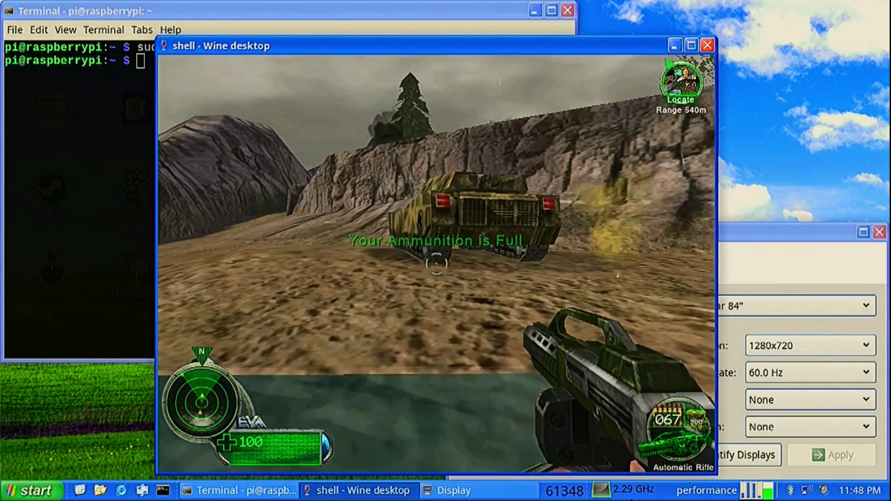
- Board the Medium Tank on the beach and steer it northwest along the shoreline
{"action": "key", "text": "e"}
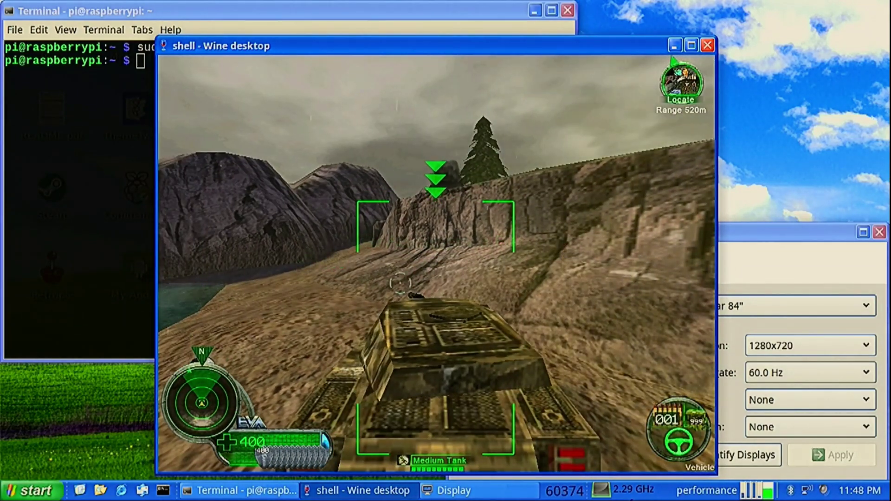
{"action": "key", "text": "a"}
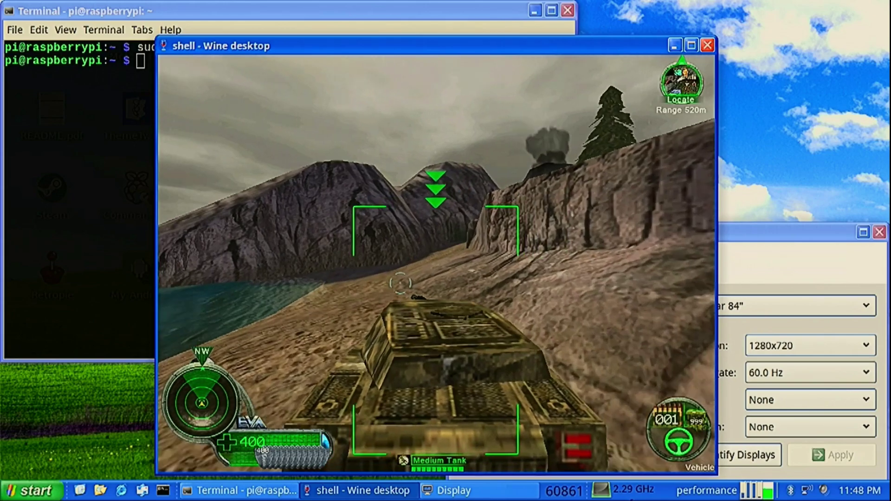
{"action": "key", "text": "w"}
{"action": "key", "text": "a"}
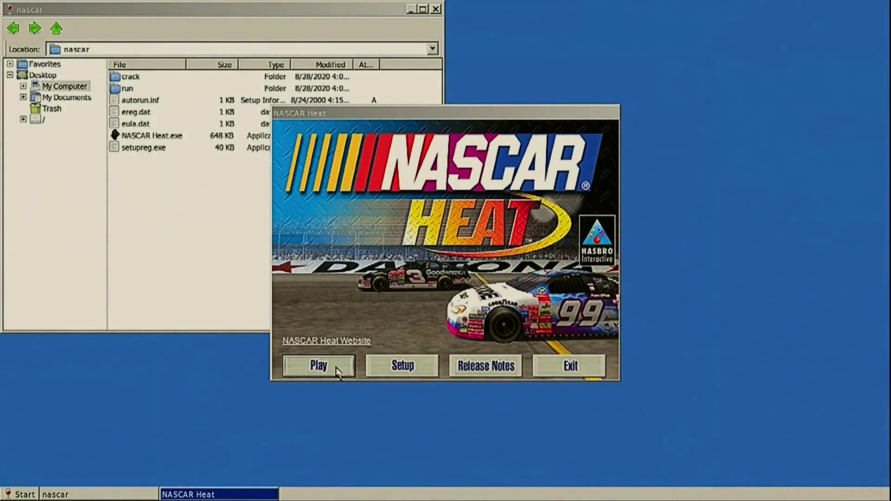
- Launch NASCAR Heat from its splash window and move the Wine desktop window to the middle of the screen
{"action": "left_click", "coordinate": [319, 365]}
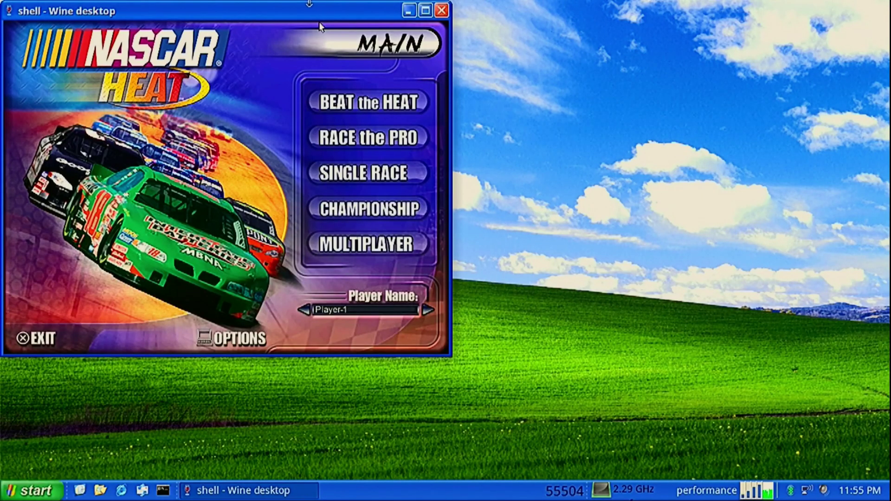
{"action": "left_click_drag", "start_coordinate": [296, 18], "coordinate": [513, 84]}
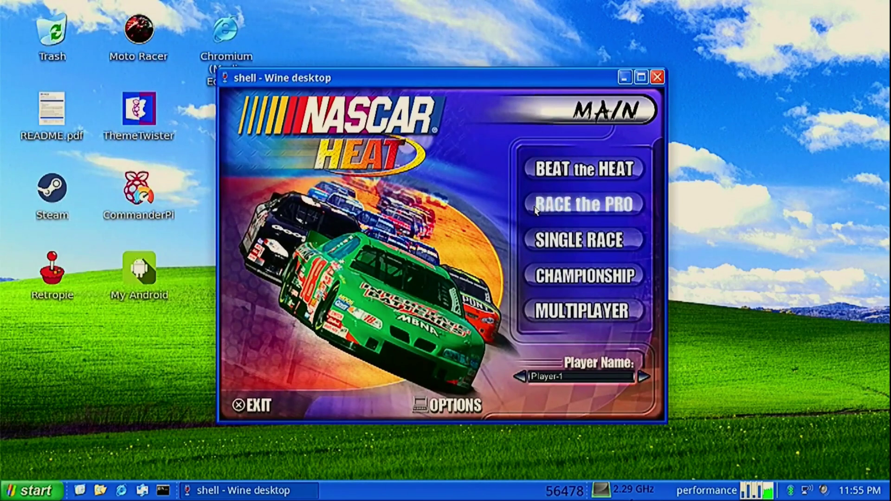
- Enter the Beat the Heat mode and select the Superspeedway set
{"action": "left_click", "coordinate": [584, 169]}
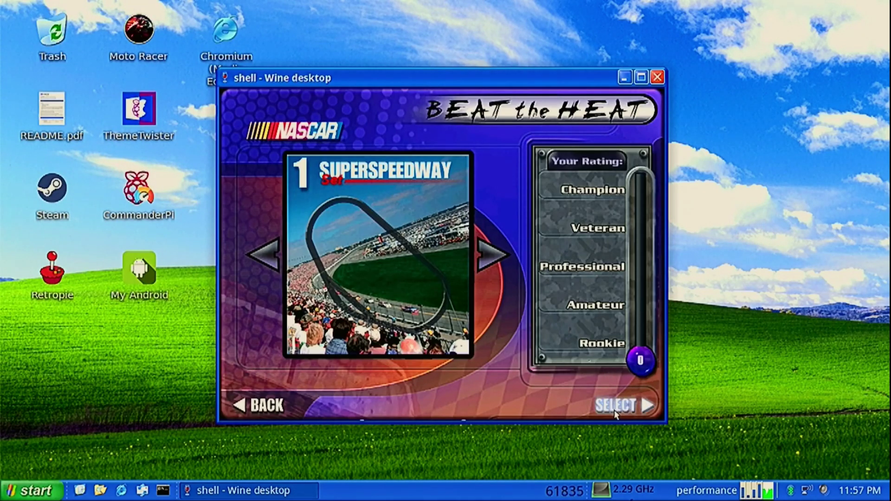
{"action": "left_click", "coordinate": [615, 412]}
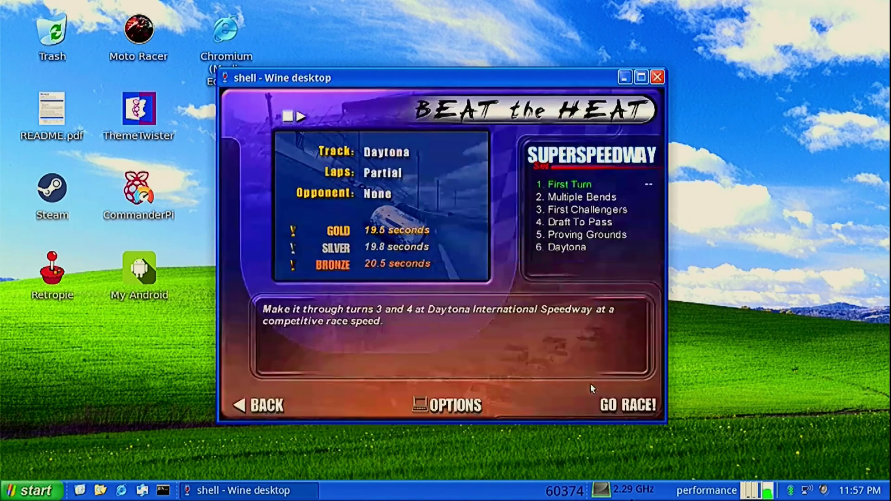